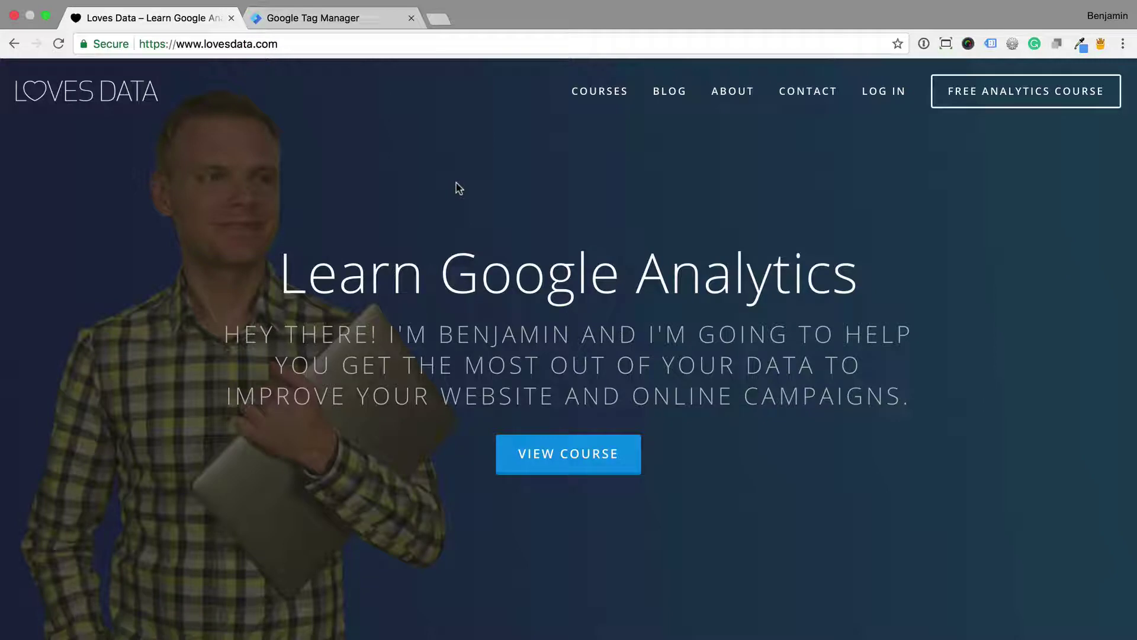
Inspect the newsletter Email Address field in DevTools to find its newsletter-form-body class
scroll(456, 189, down, 12)
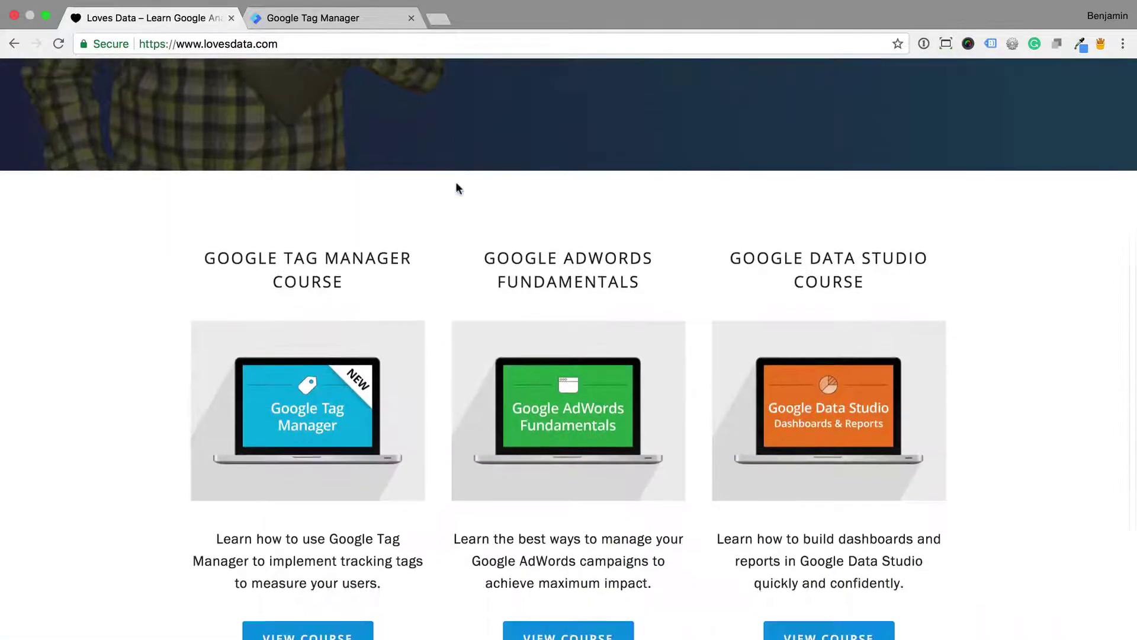
scroll(456, 189, down, 5)
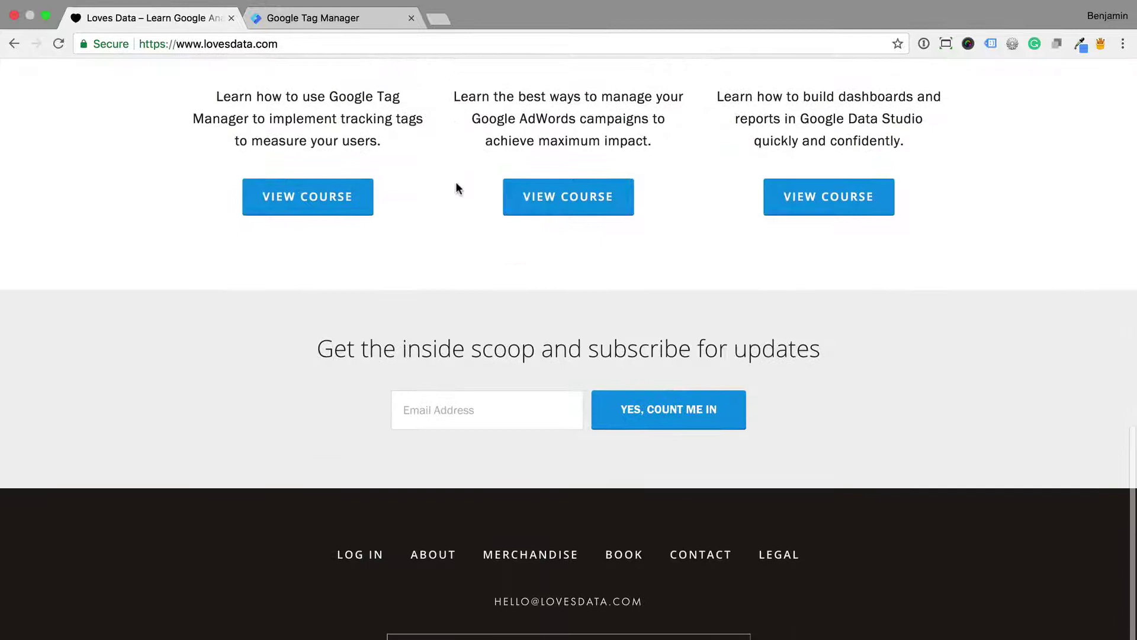
right_click(504, 404)
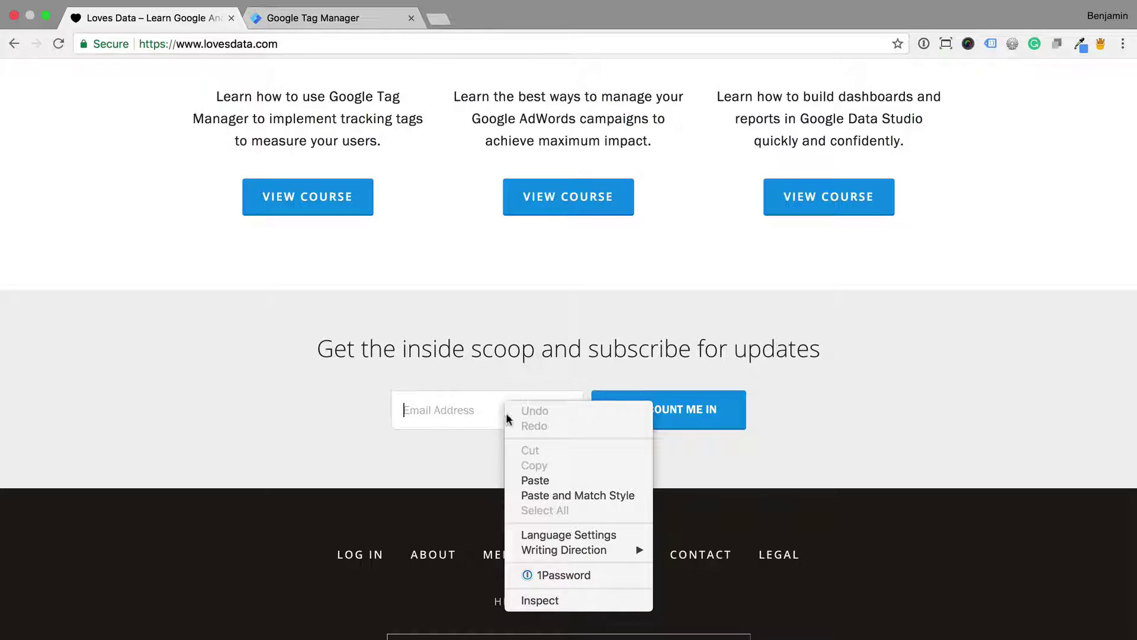
click(545, 600)
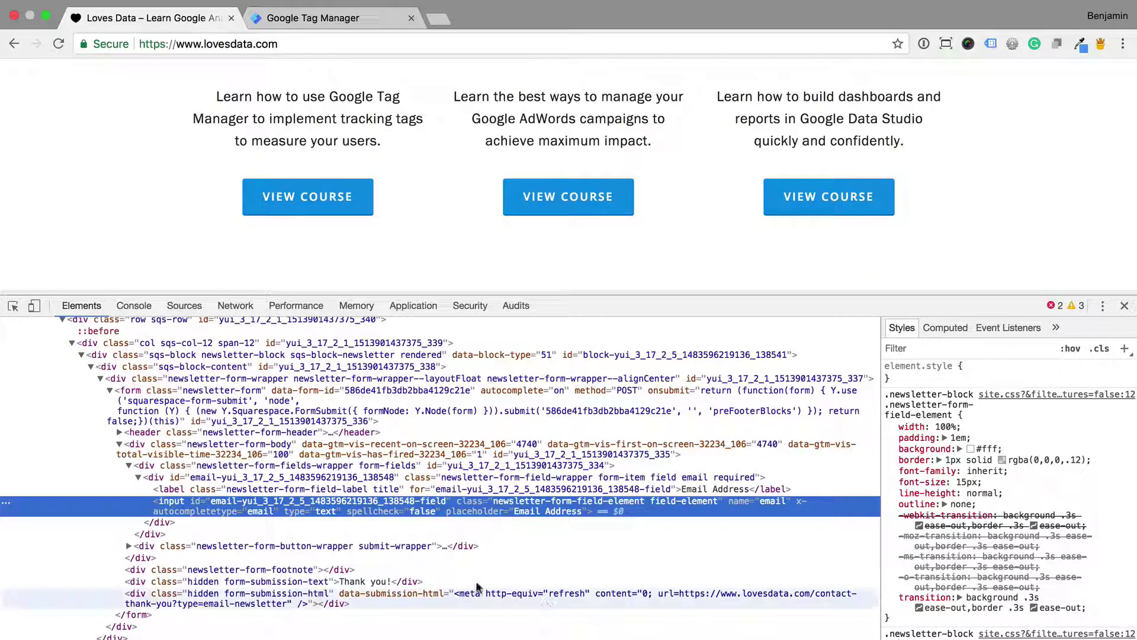
double_click(274, 445)
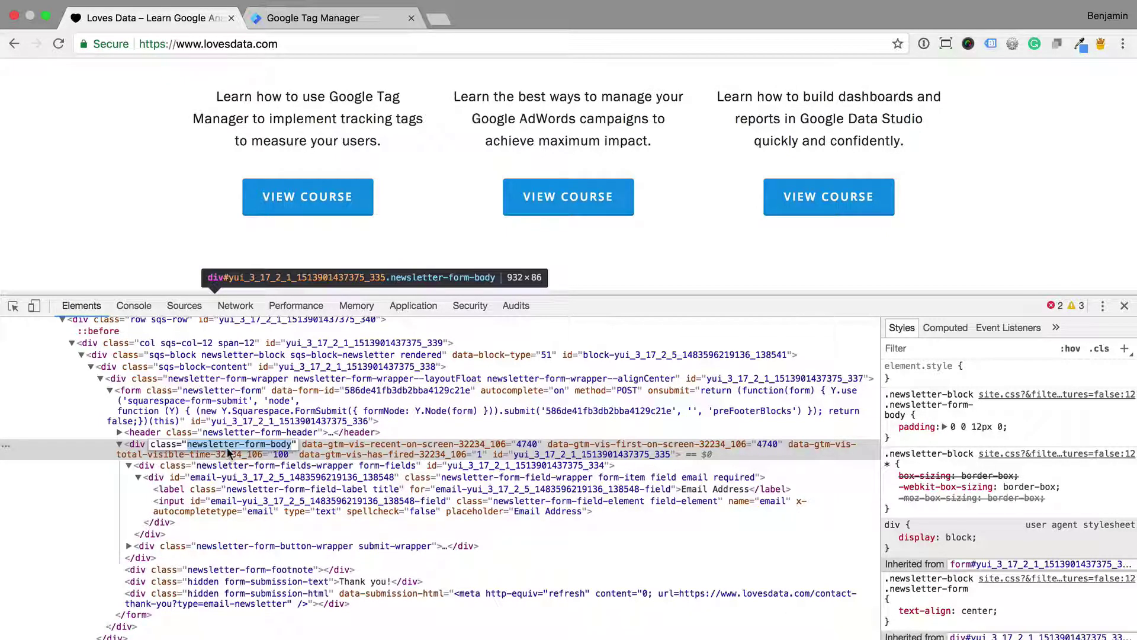
click(367, 18)
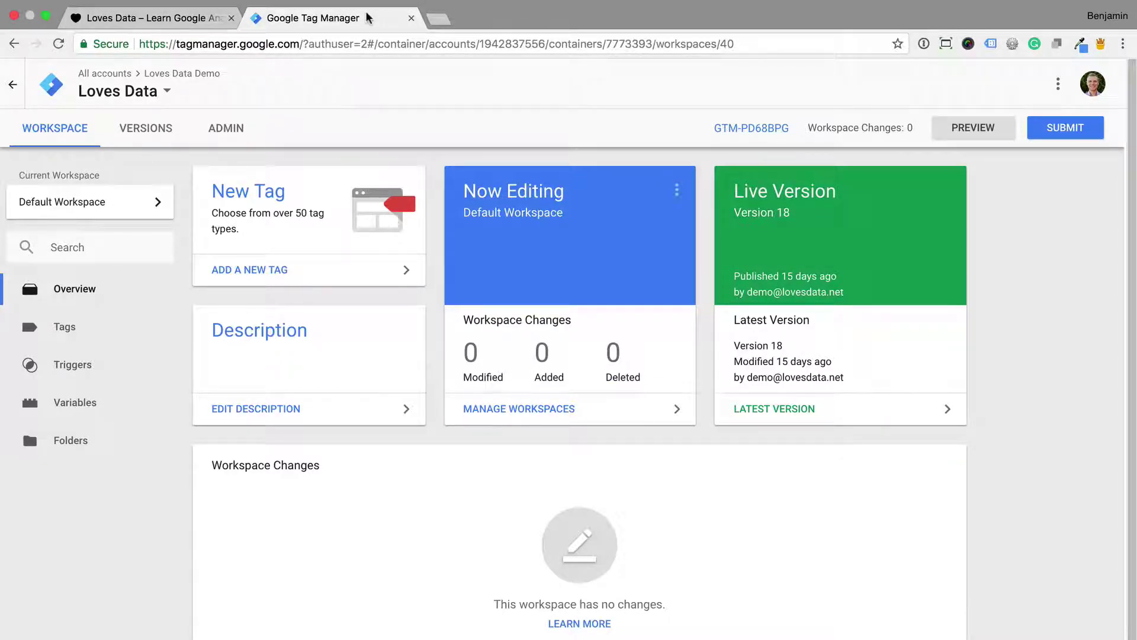
Create a new tag from the Tags list and title it 'Email Updates Visible'
click(121, 335)
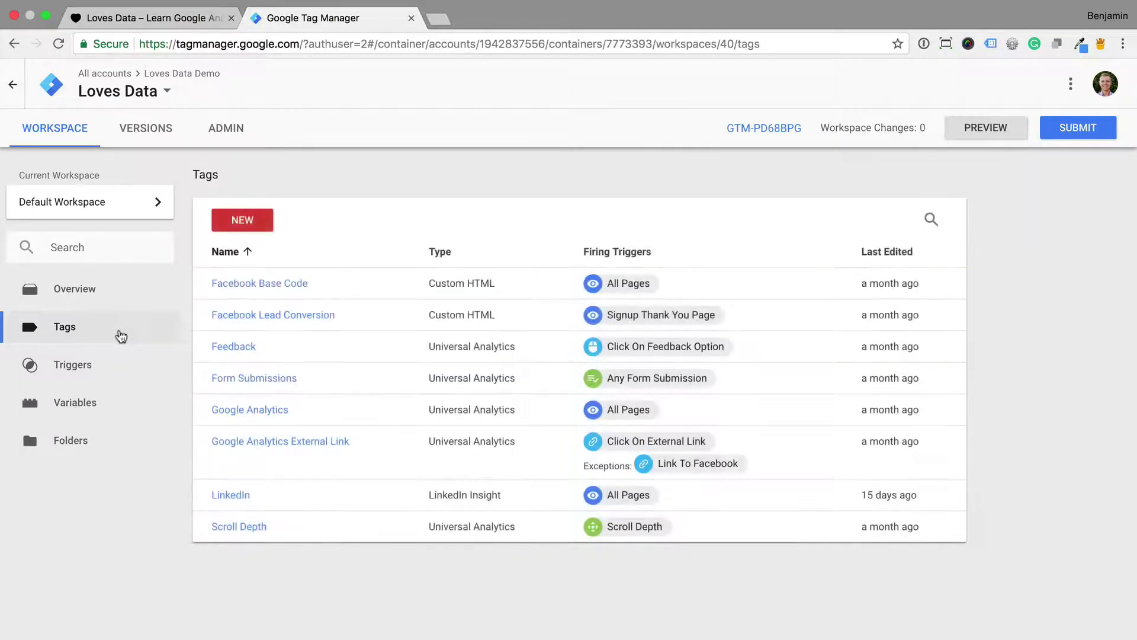
click(242, 222)
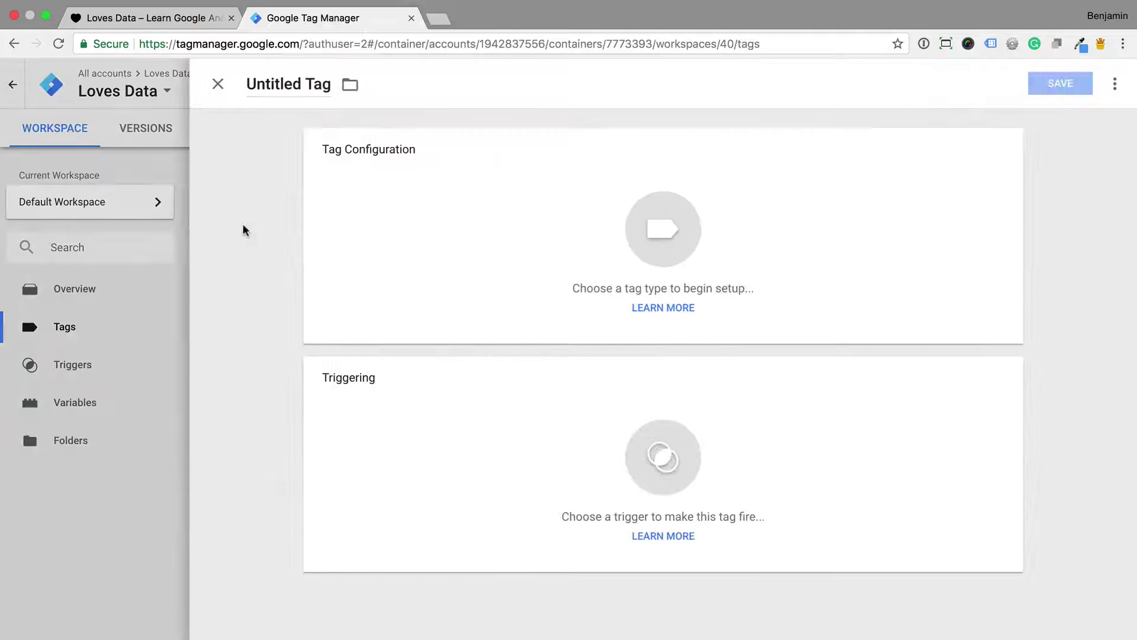
double_click(270, 86)
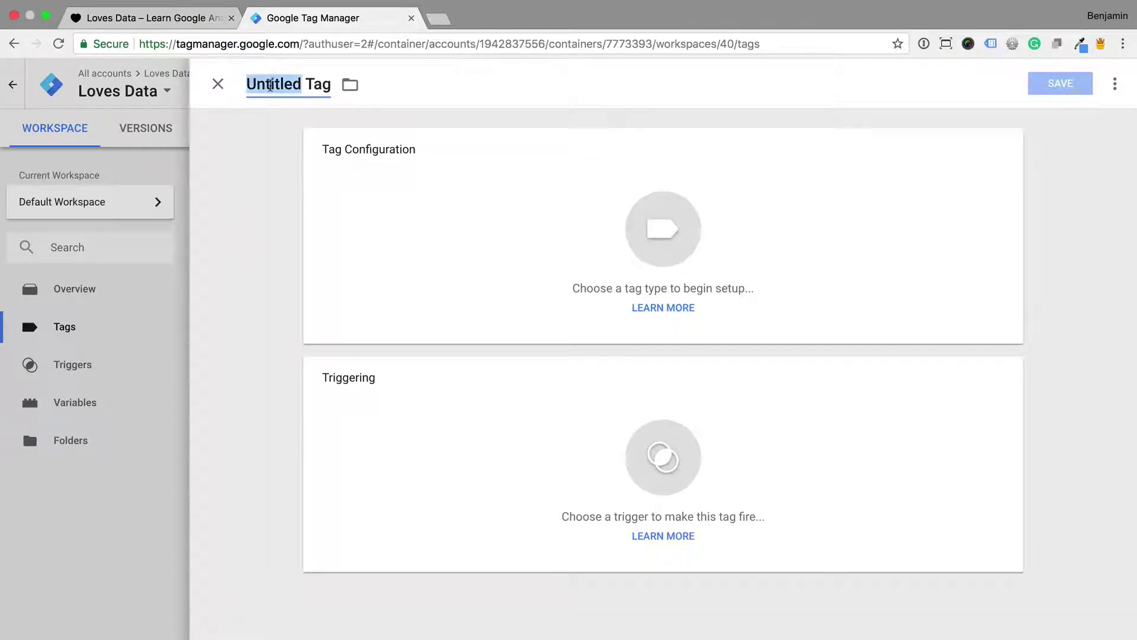
triple_click(270, 86)
text(Email Updates Vi)
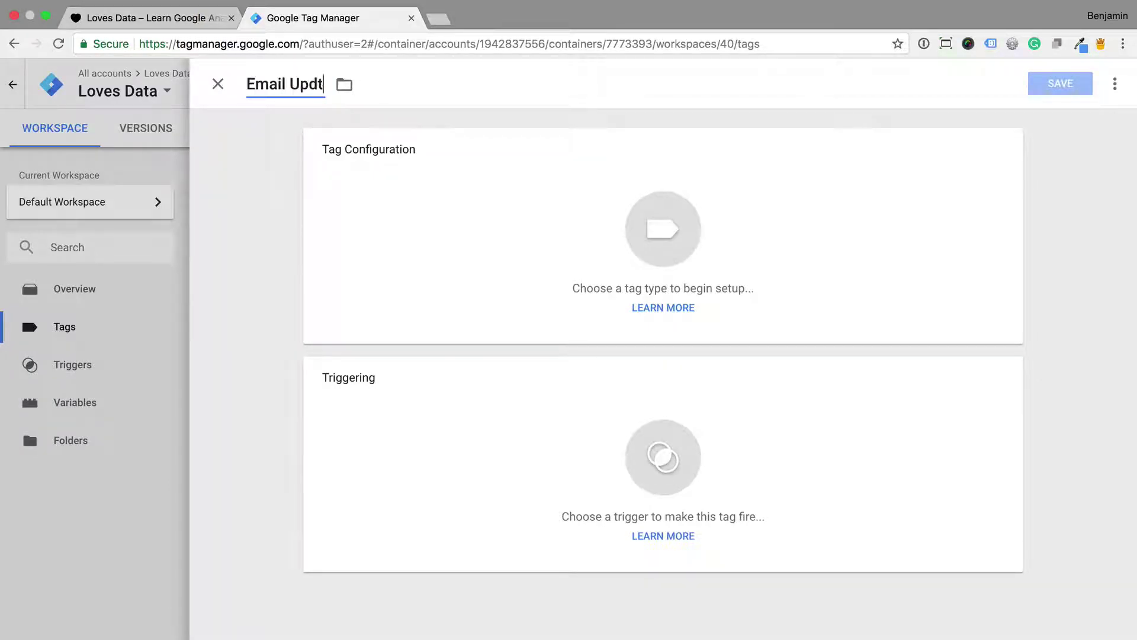
text(sible)
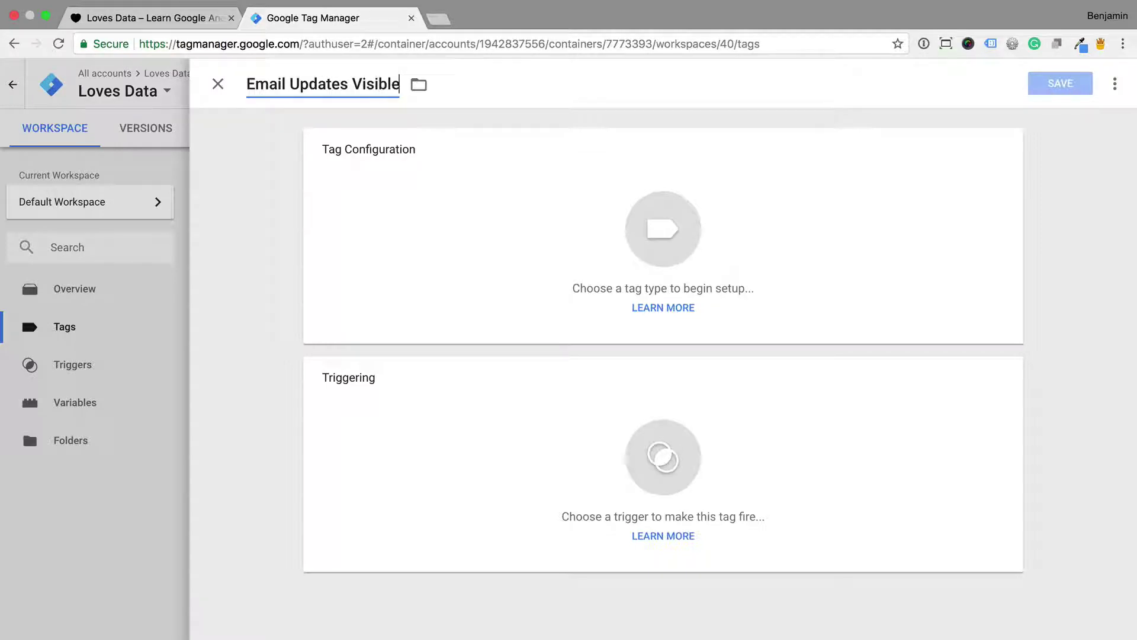
click(343, 211)
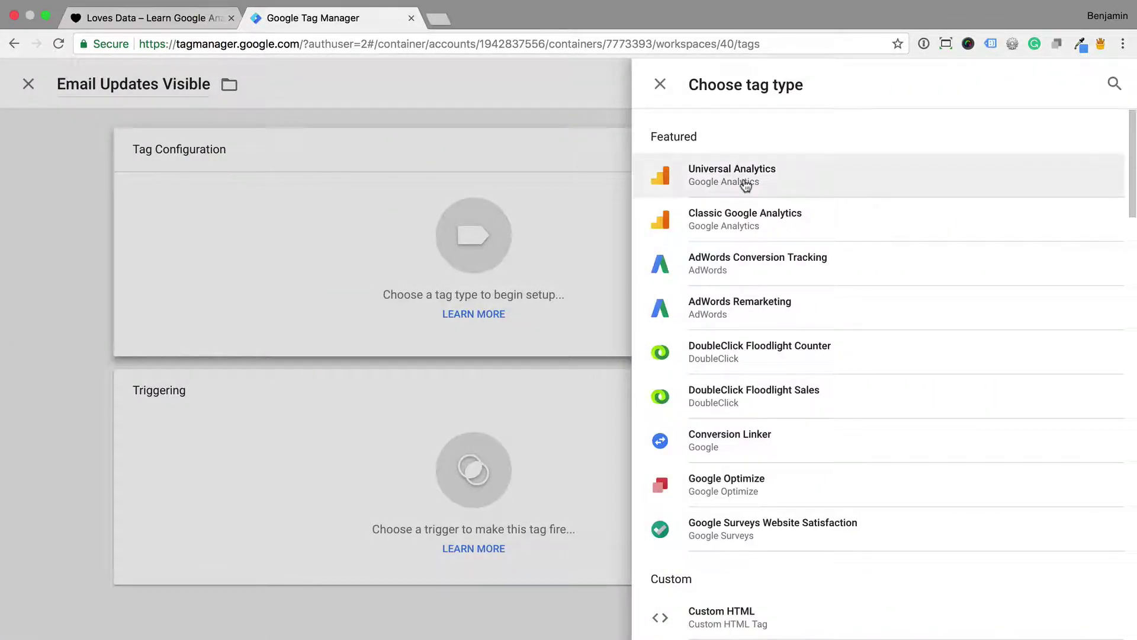
Make the tag a Universal Analytics tag with track type Event
click(741, 181)
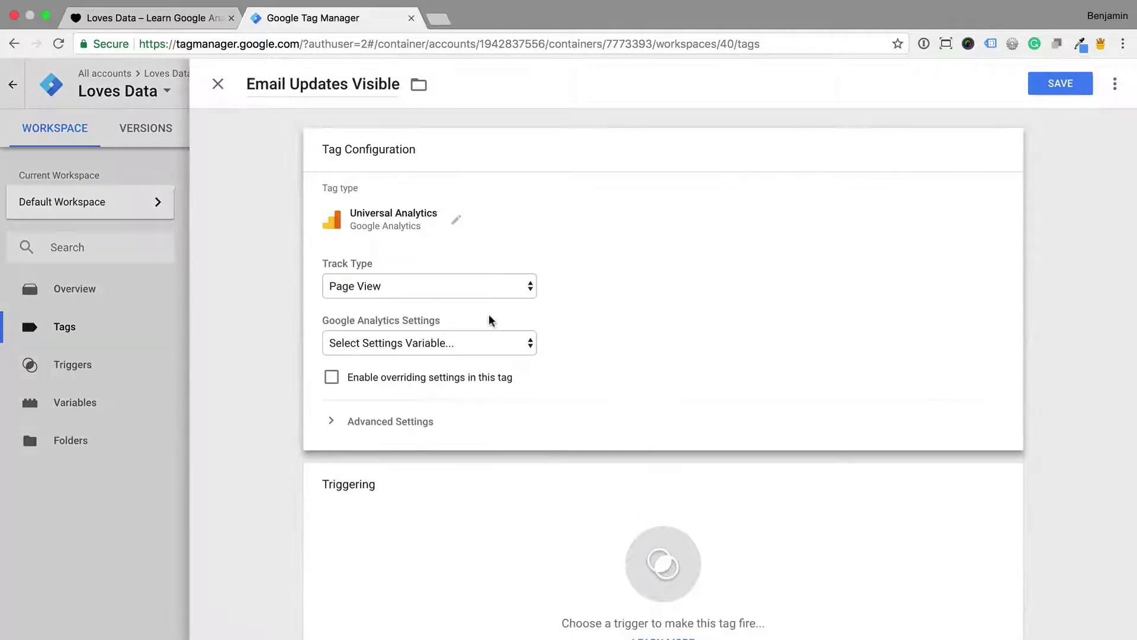
click(468, 287)
click(459, 301)
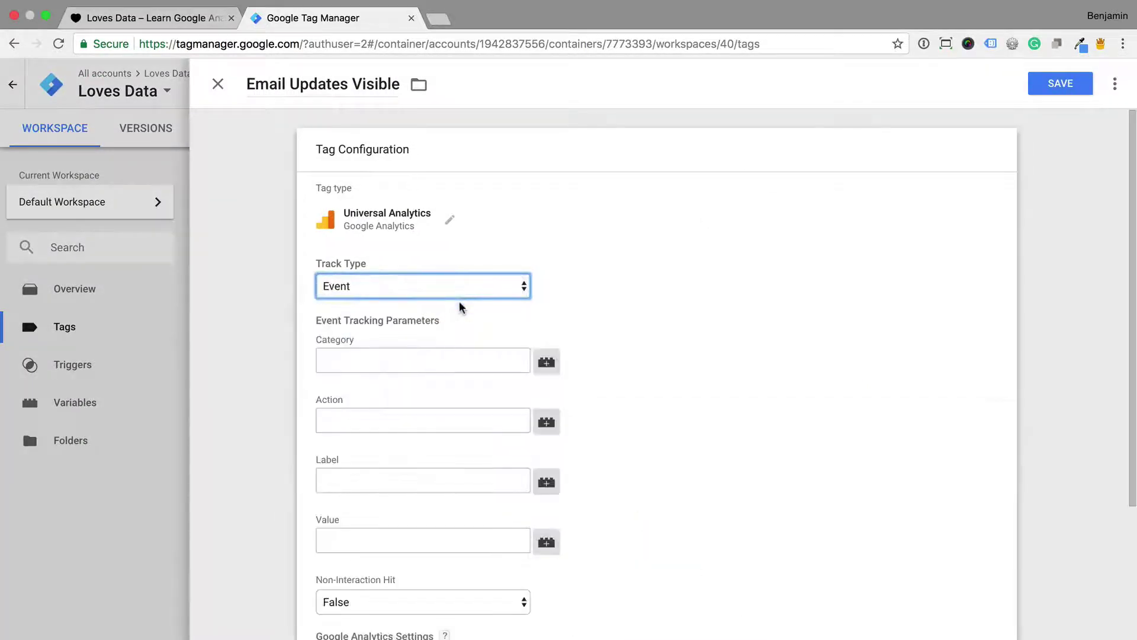
scroll(457, 294, down, 3)
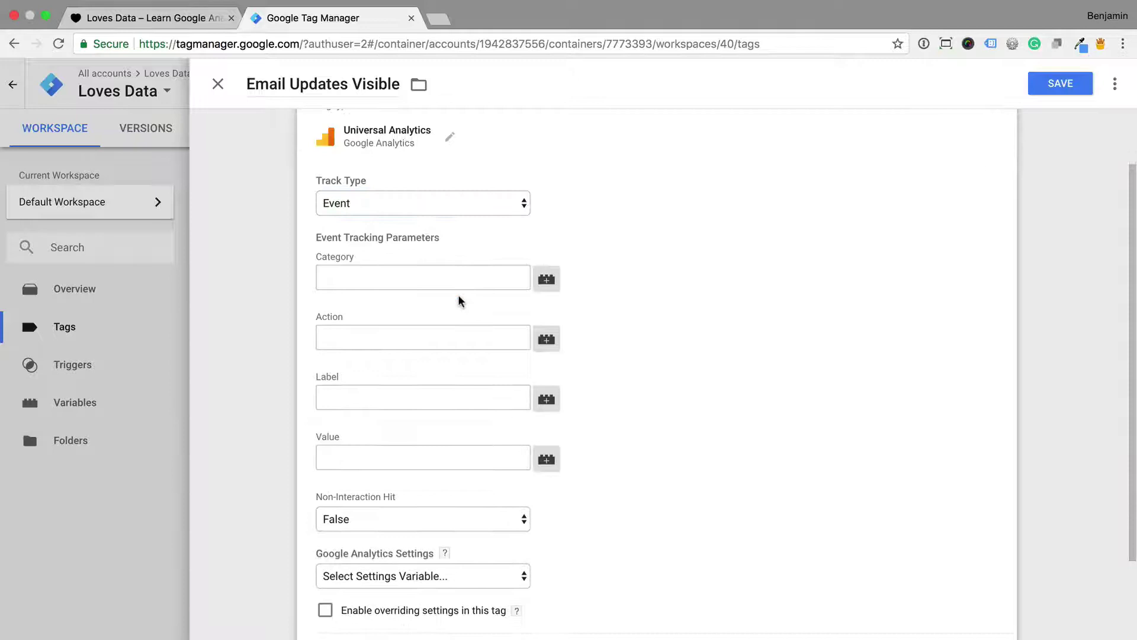
Enter event Category 'Visibility', Action '100% Visible' and Label 'Email Updates Form'
click(439, 277)
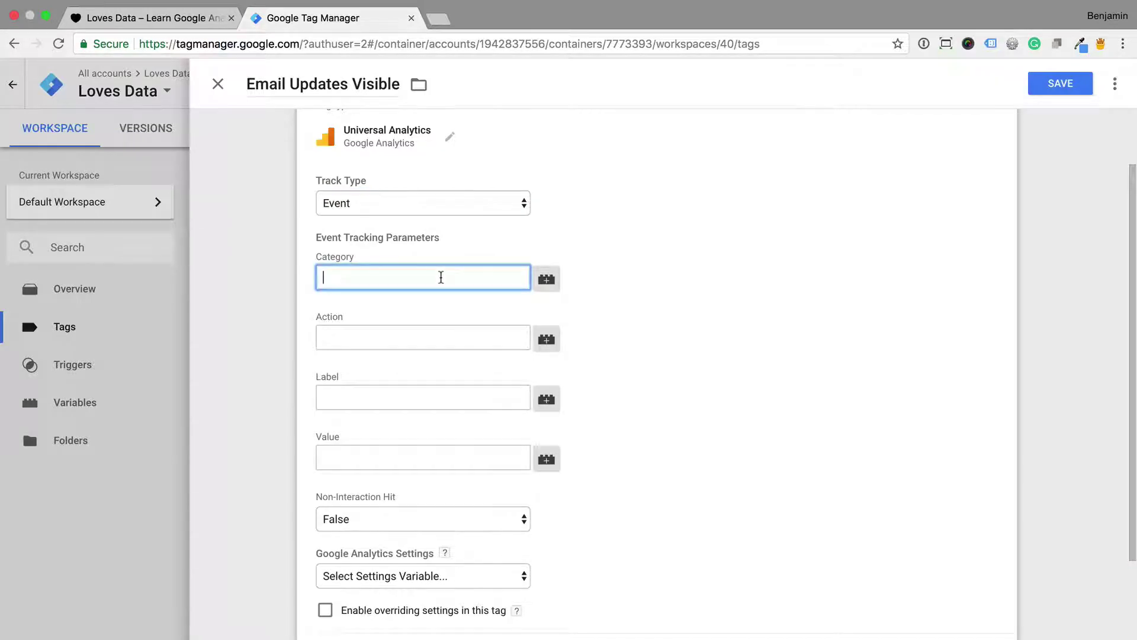
text(Visibility)
click(398, 337)
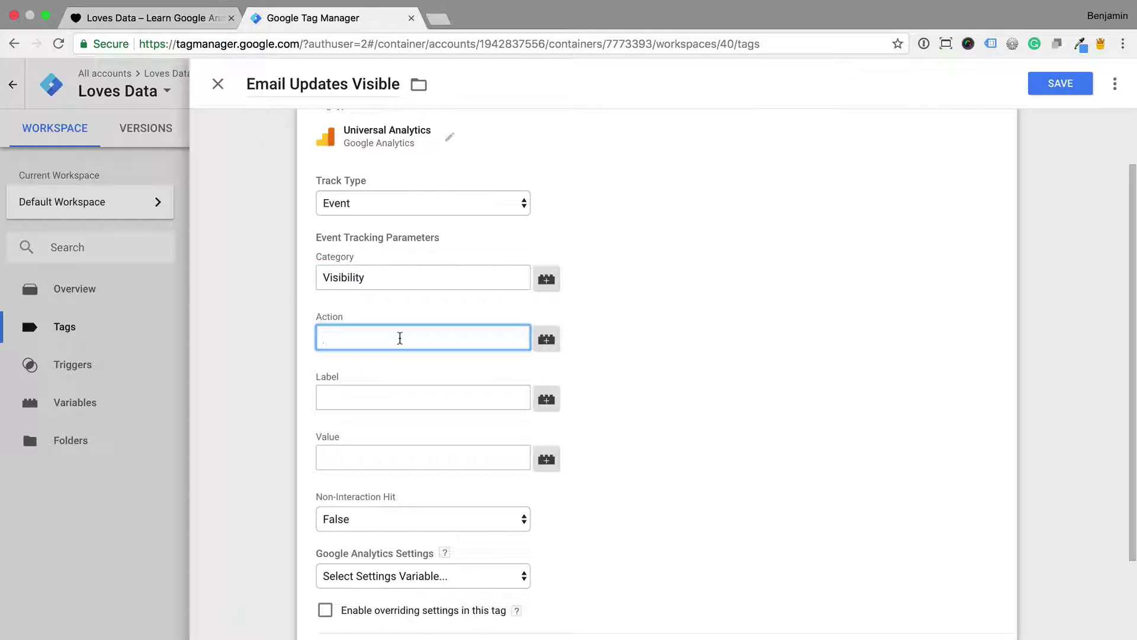
text(100% V)
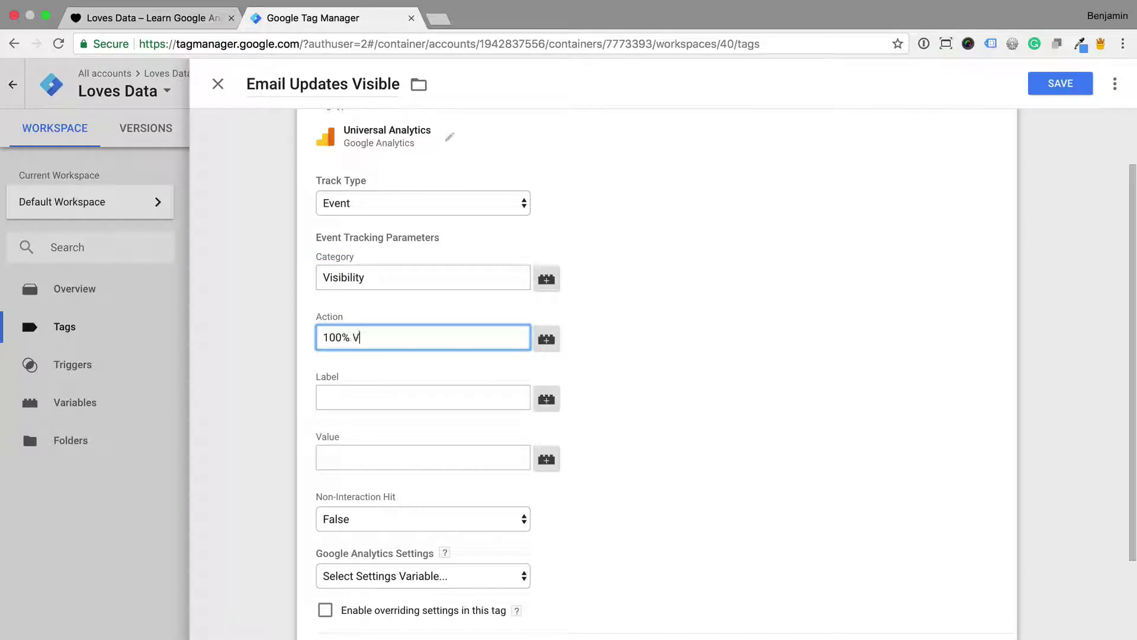
text(isible)
click(365, 398)
text(Email)
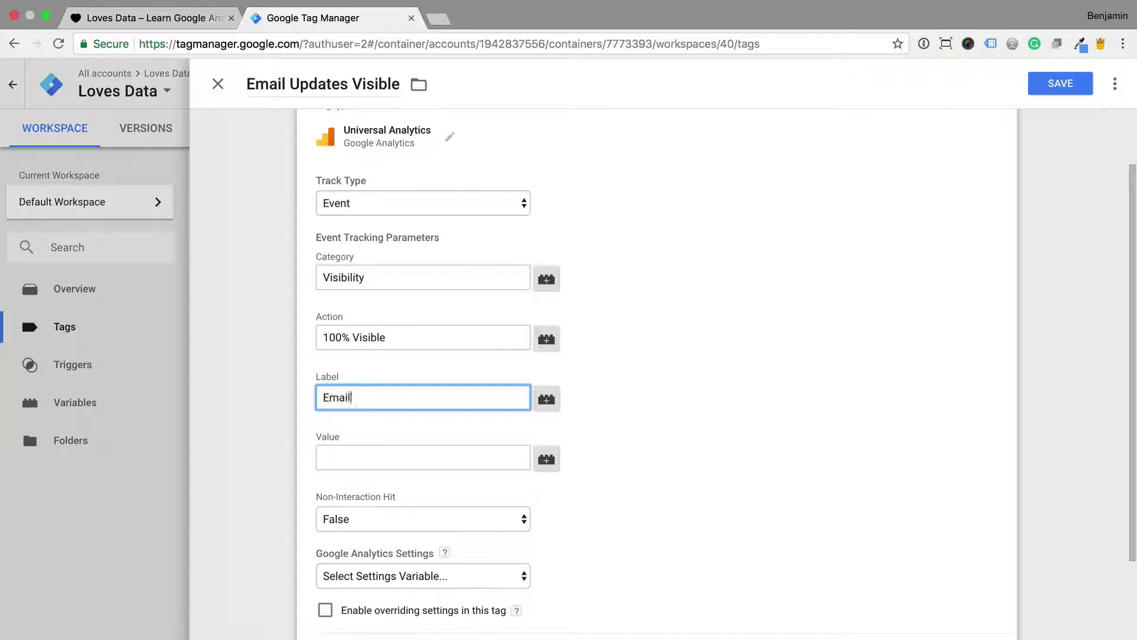
text( Updates Form)
Set Non-Interaction Hit to True and use the {{Google Analytics Tracking ID}} settings variable
scroll(379, 451, down, 3)
click(371, 444)
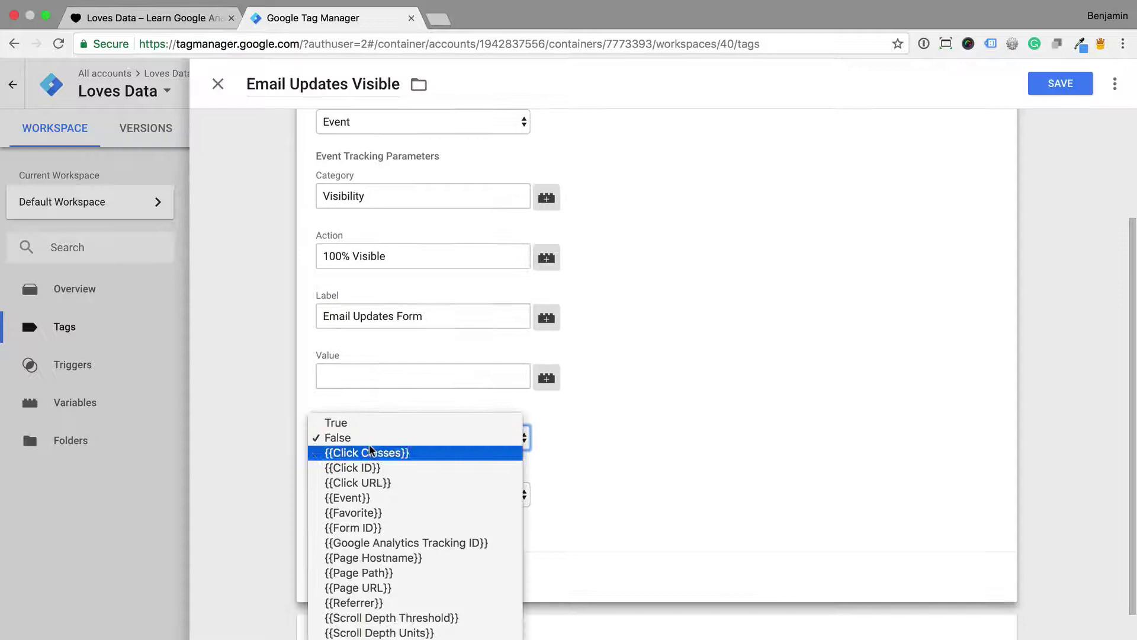
click(365, 423)
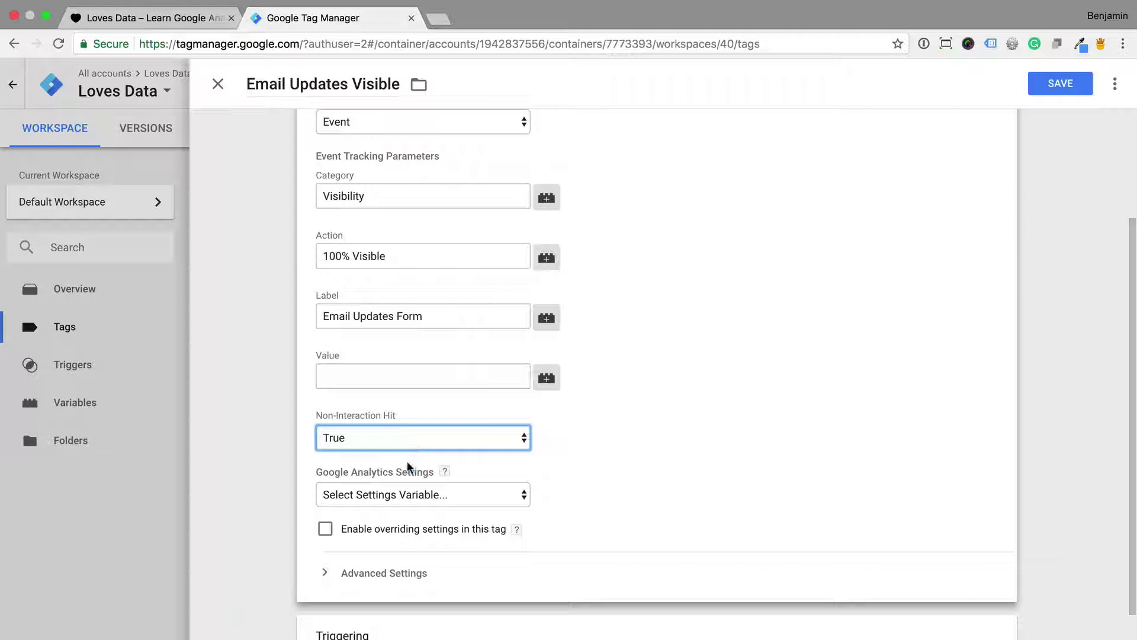
click(401, 497)
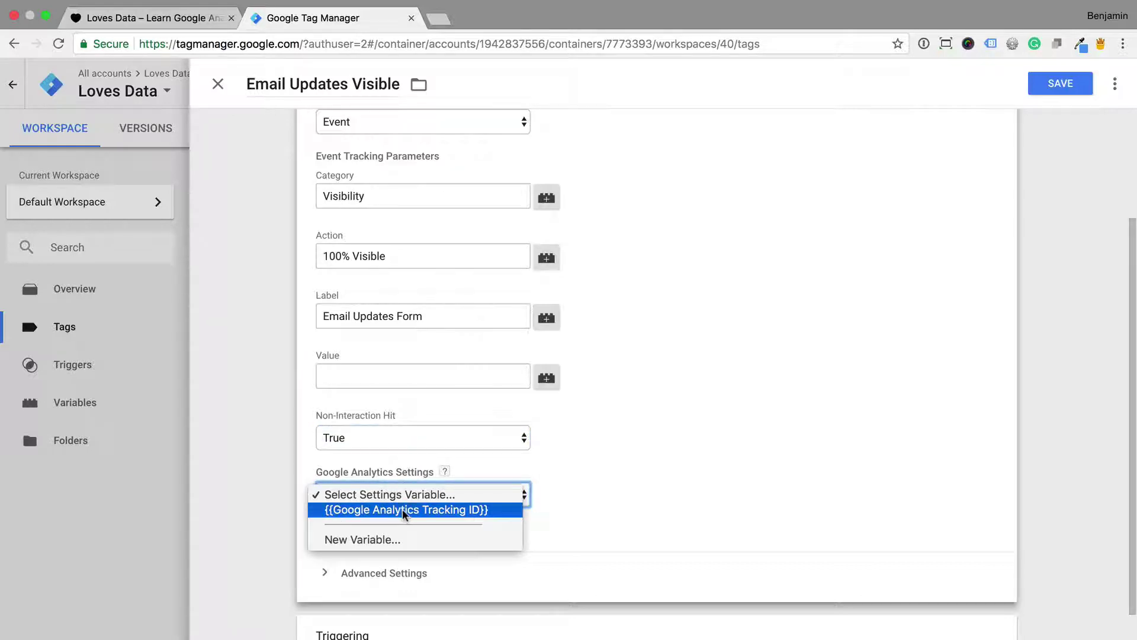
click(402, 510)
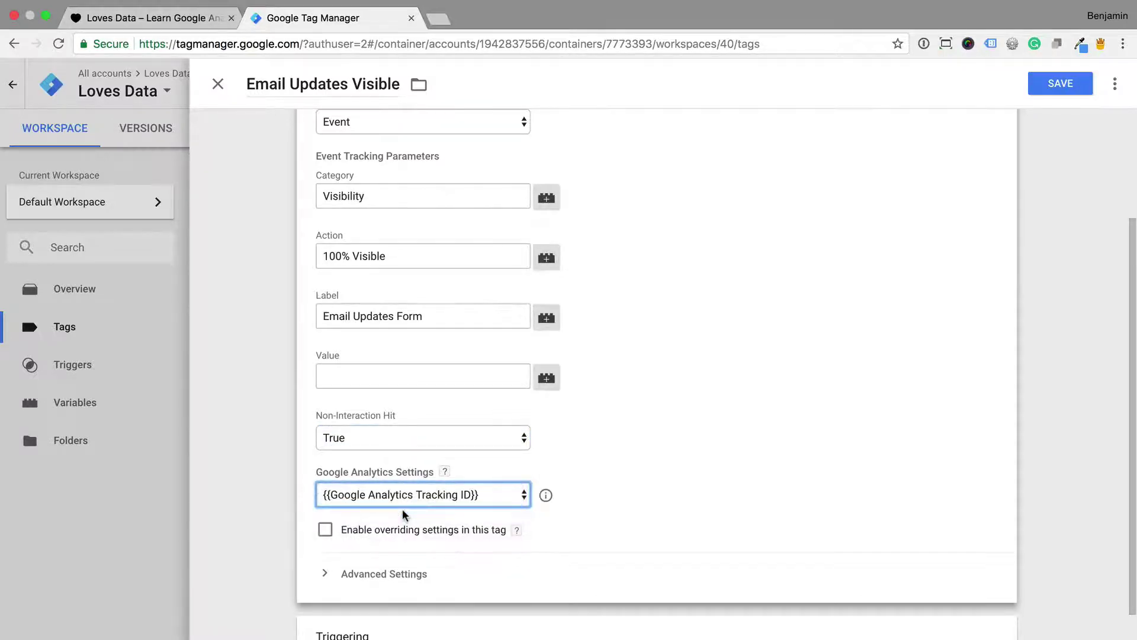
scroll(401, 515, down, 2)
Add a new Element Visibility trigger named 'Email Updates Visible' to the tag
click(384, 514)
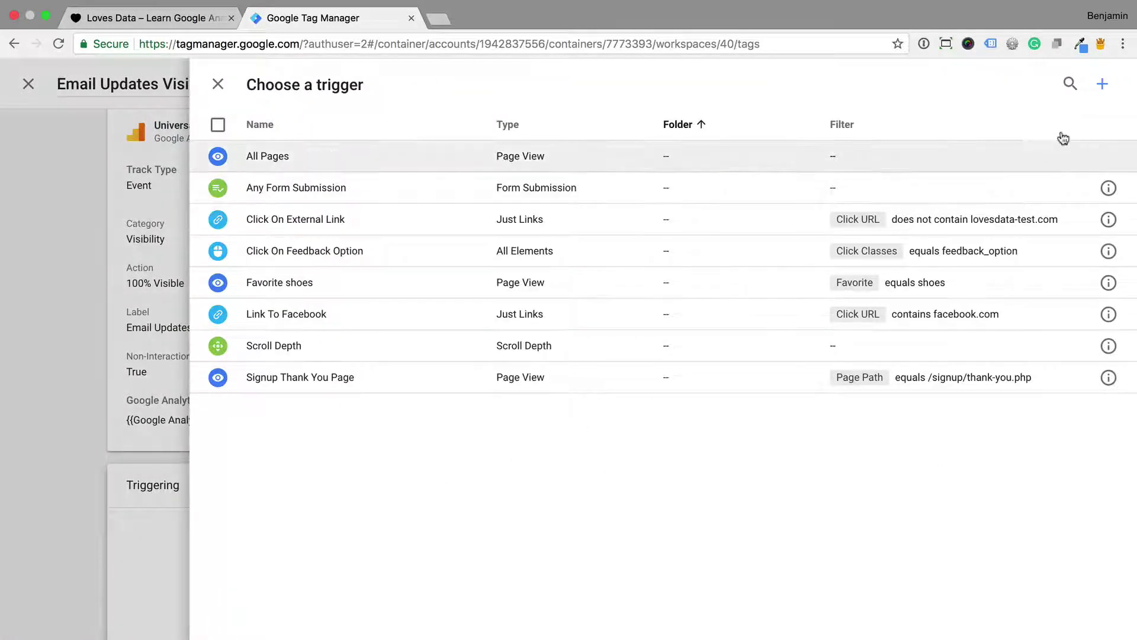
click(1102, 83)
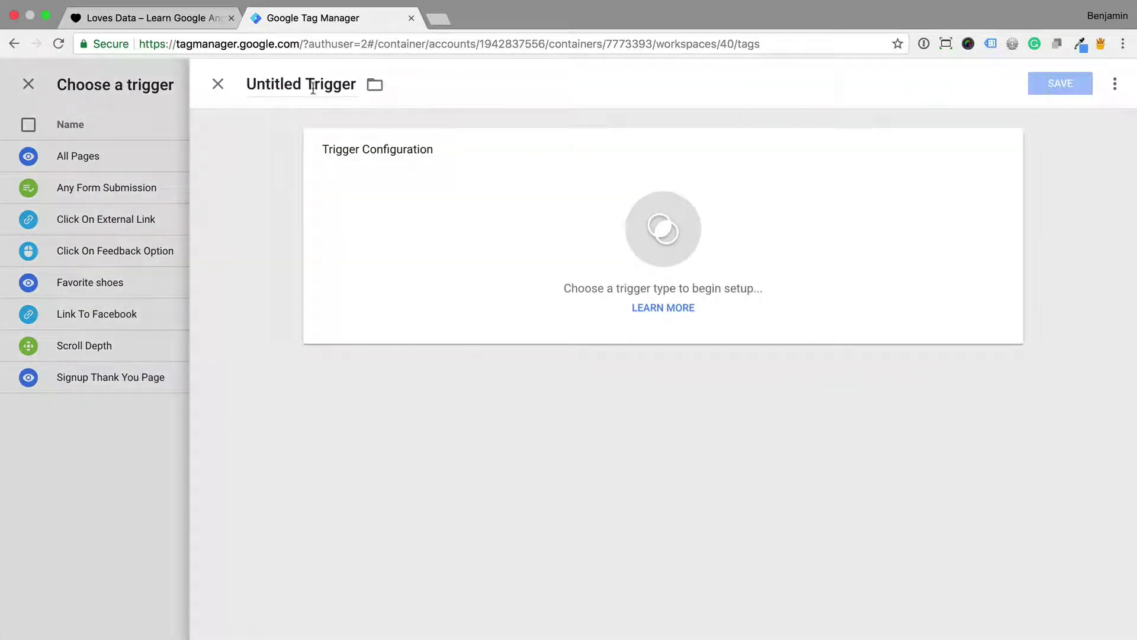
click(313, 87)
text(E)
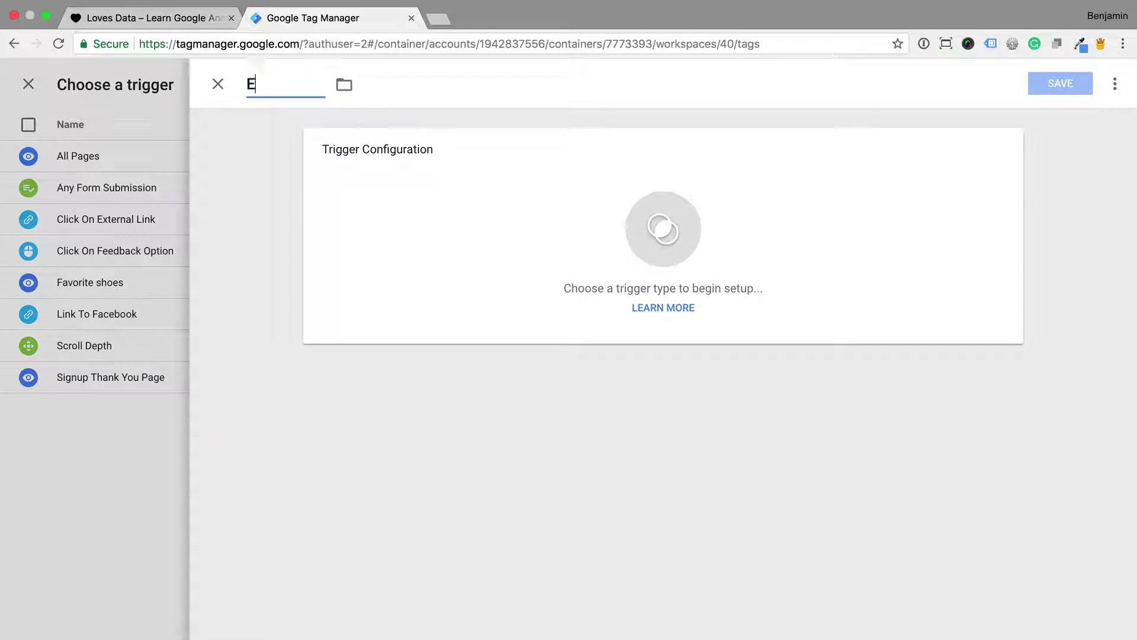
text(mail Updates Visible)
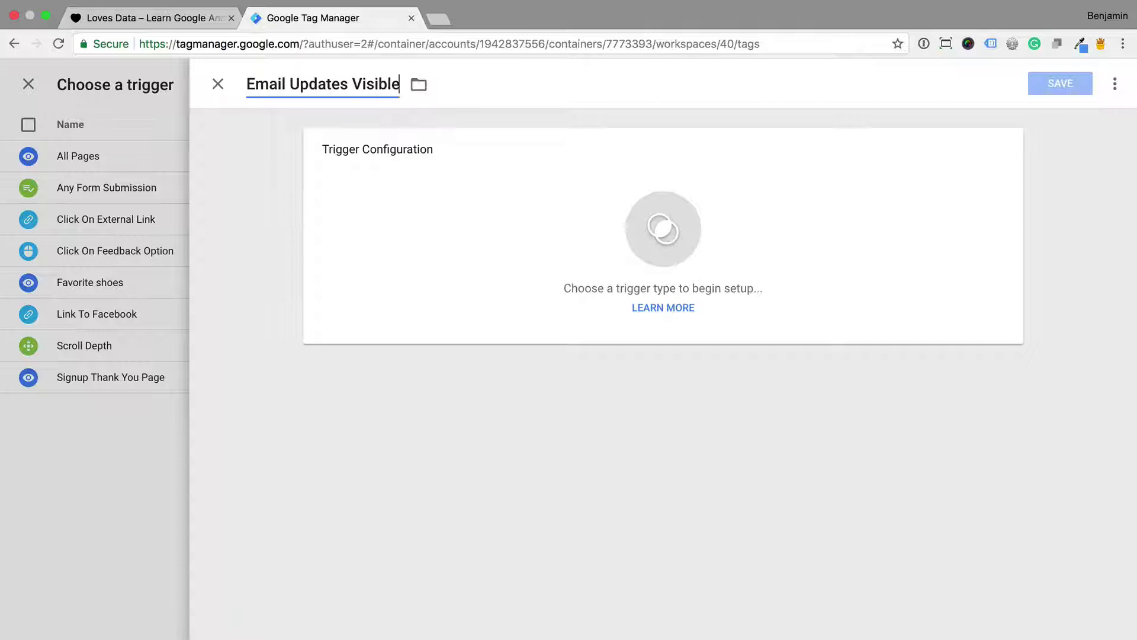
click(378, 172)
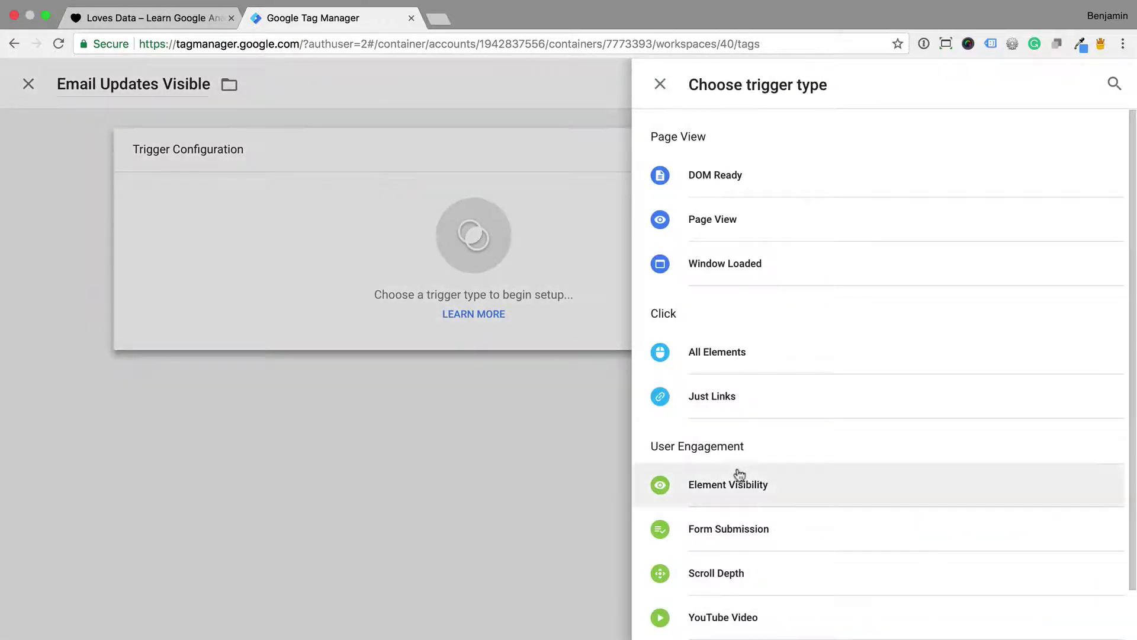
click(738, 474)
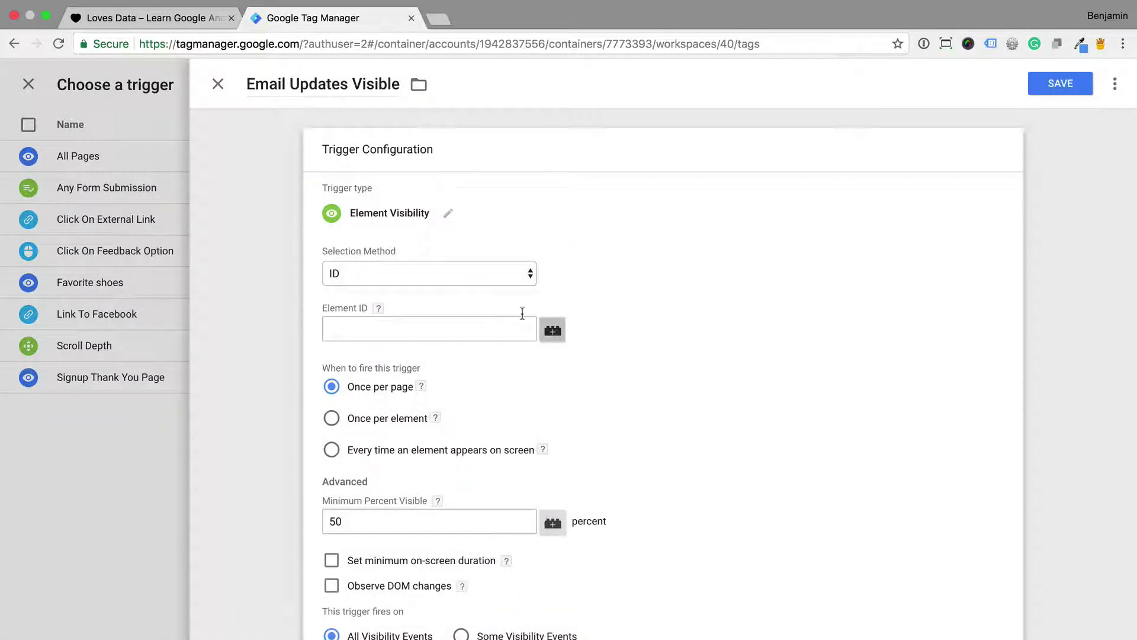
Target CSS selector .newsletter-form-body at 100% minimum visible, then save the trigger
click(489, 281)
click(487, 290)
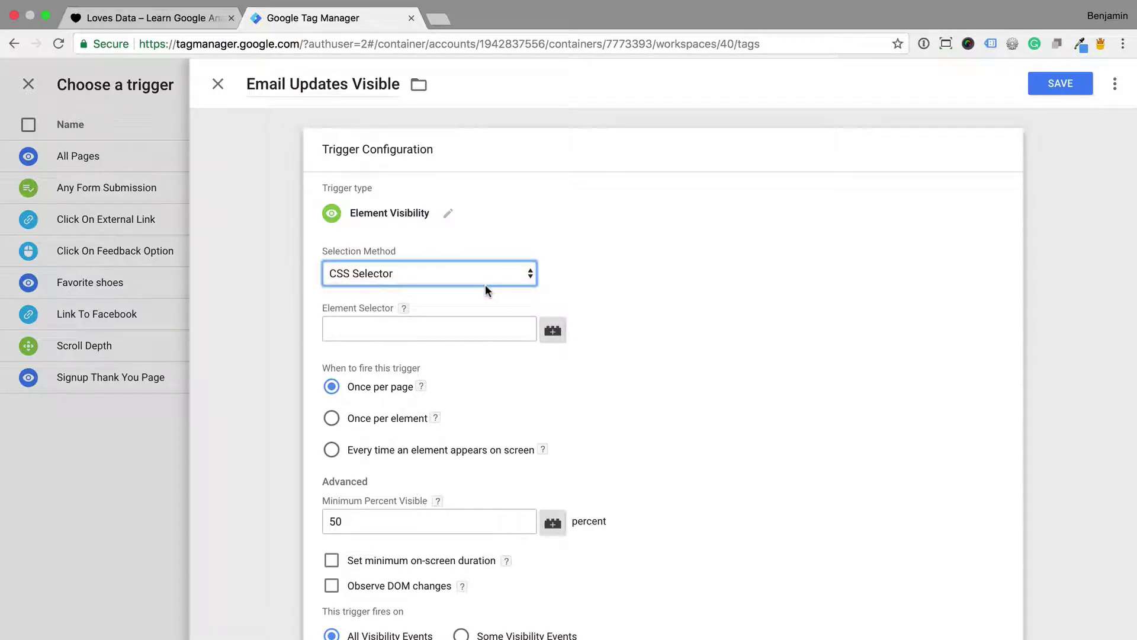
click(449, 330)
text(.)
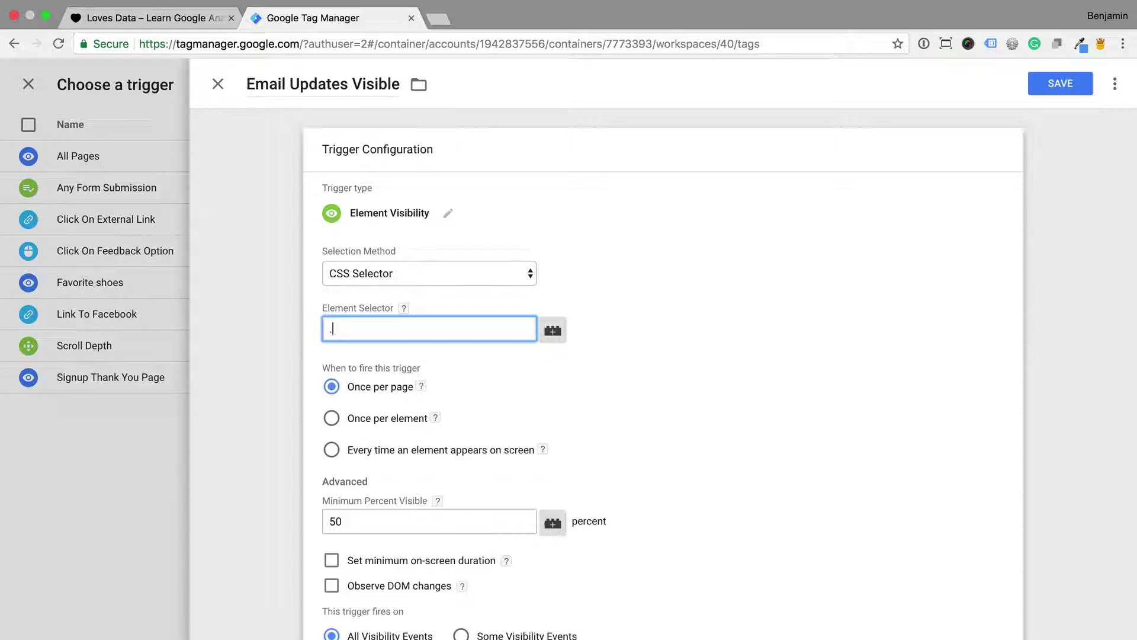
text(newsletter-form-body)
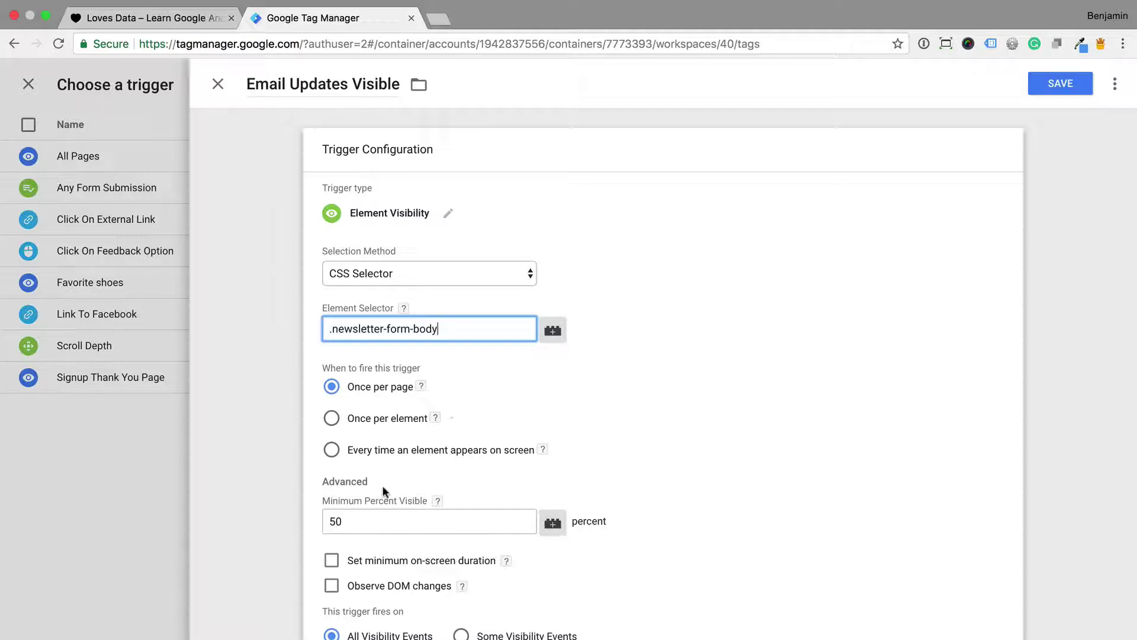
drag(359, 524, 311, 524)
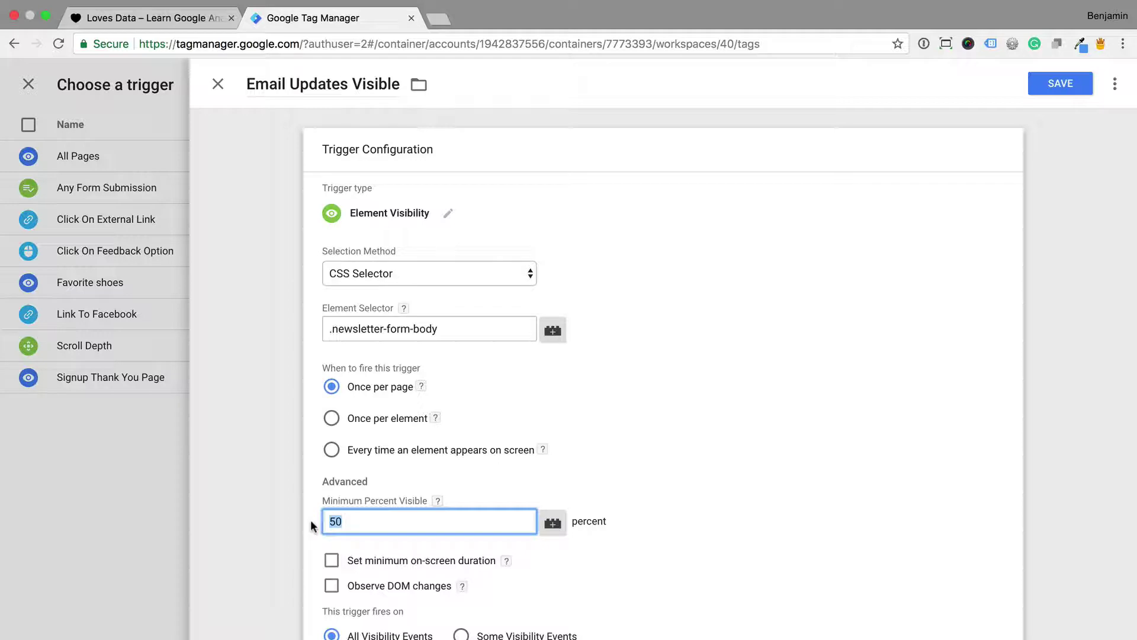
text(100)
click(1052, 87)
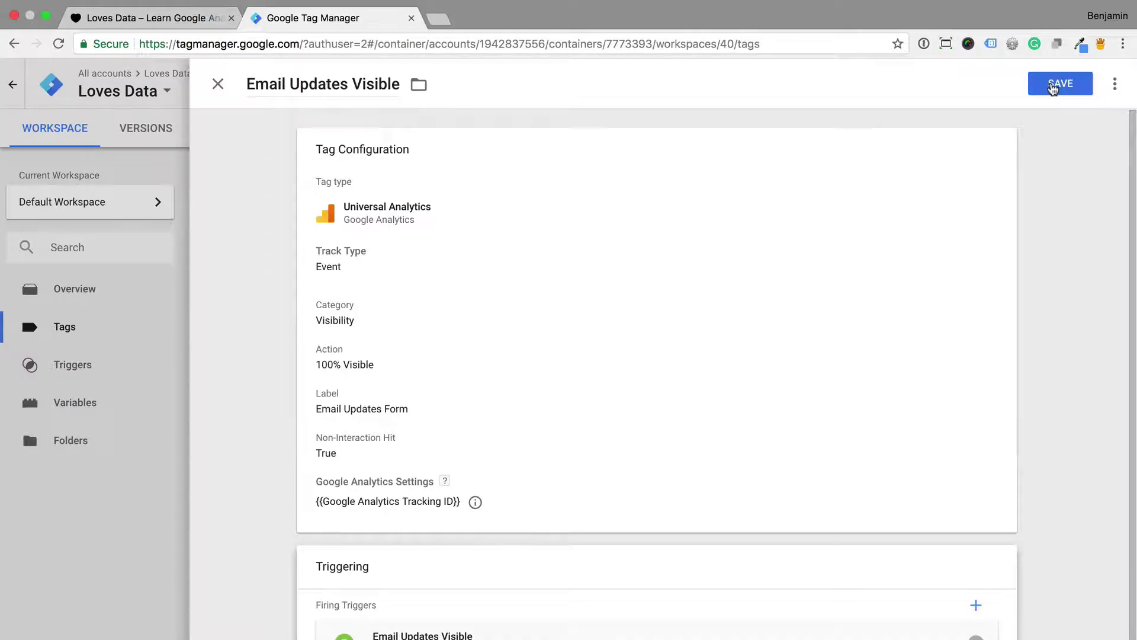
Save the Email Updates Visible tag and start preview mode for the Default Workspace
click(1052, 86)
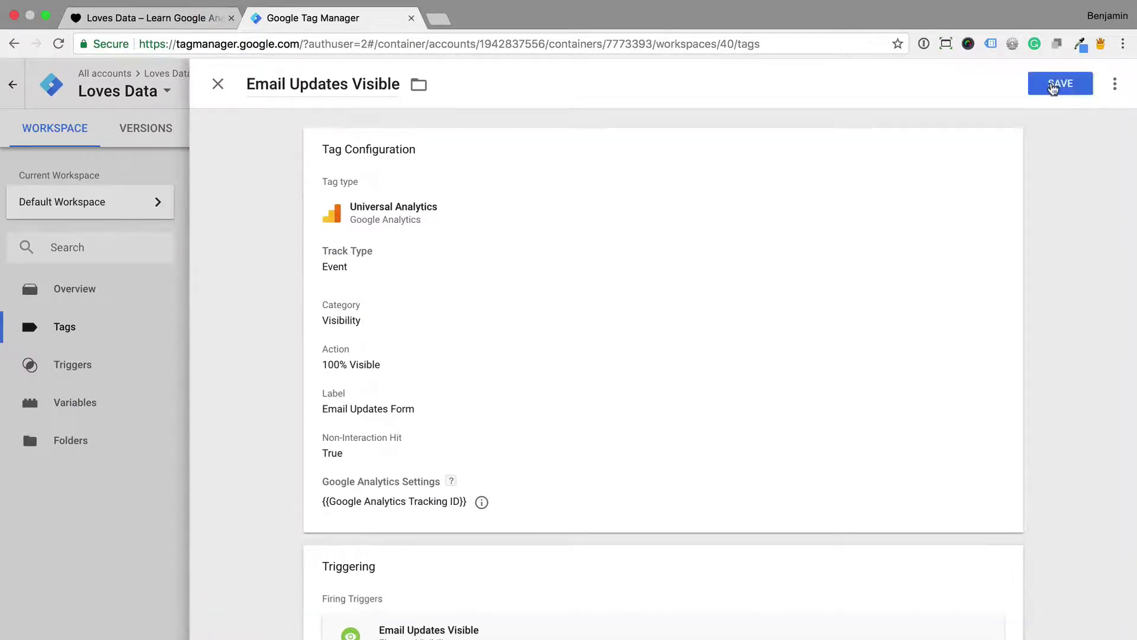
click(1052, 85)
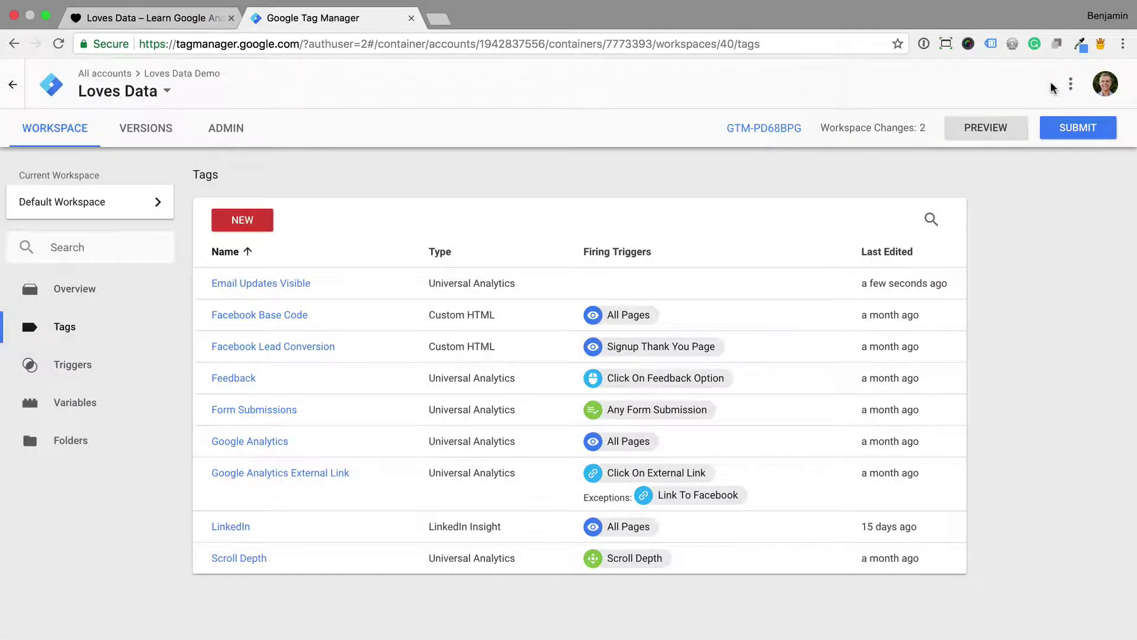
click(998, 131)
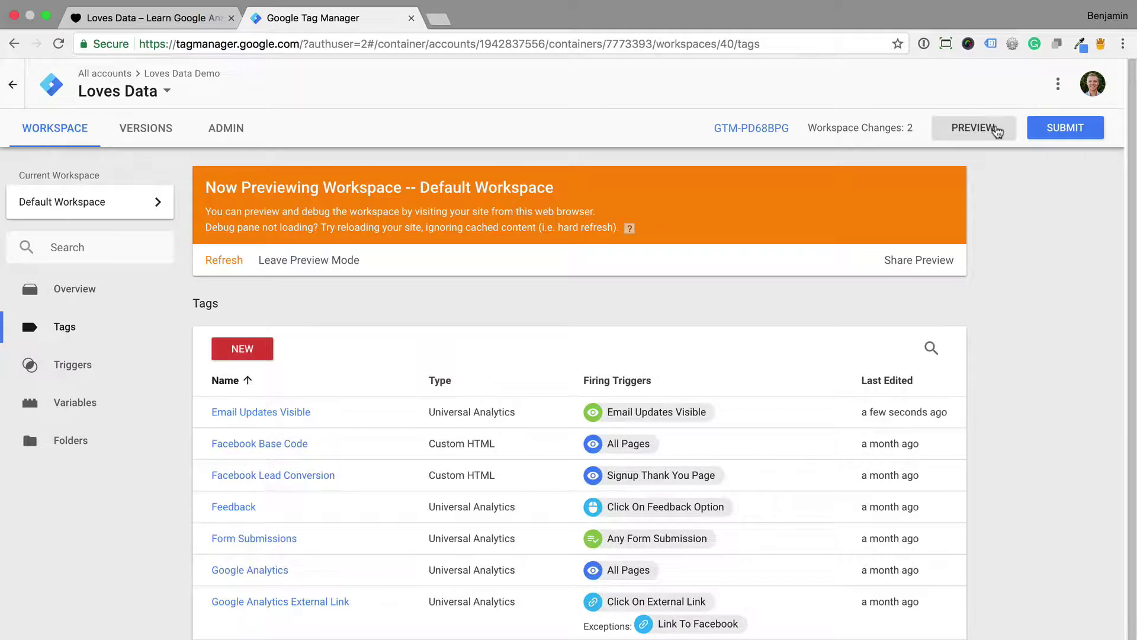
click(998, 132)
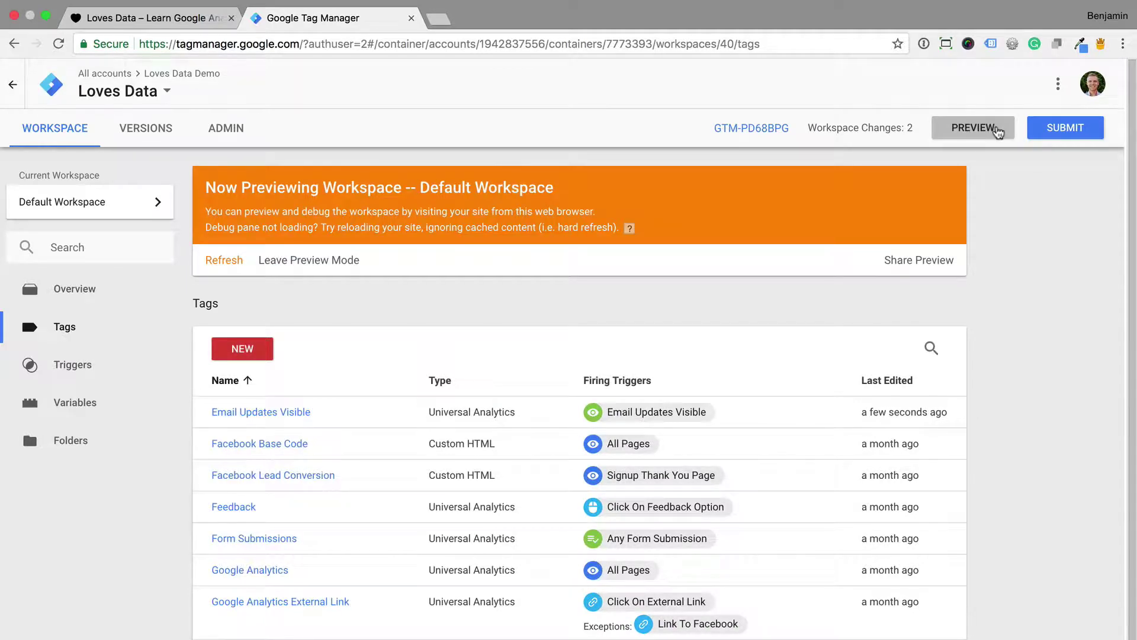
Reload the Loves Data site and open the fired Email Updates Visible tag's details in preview
click(202, 18)
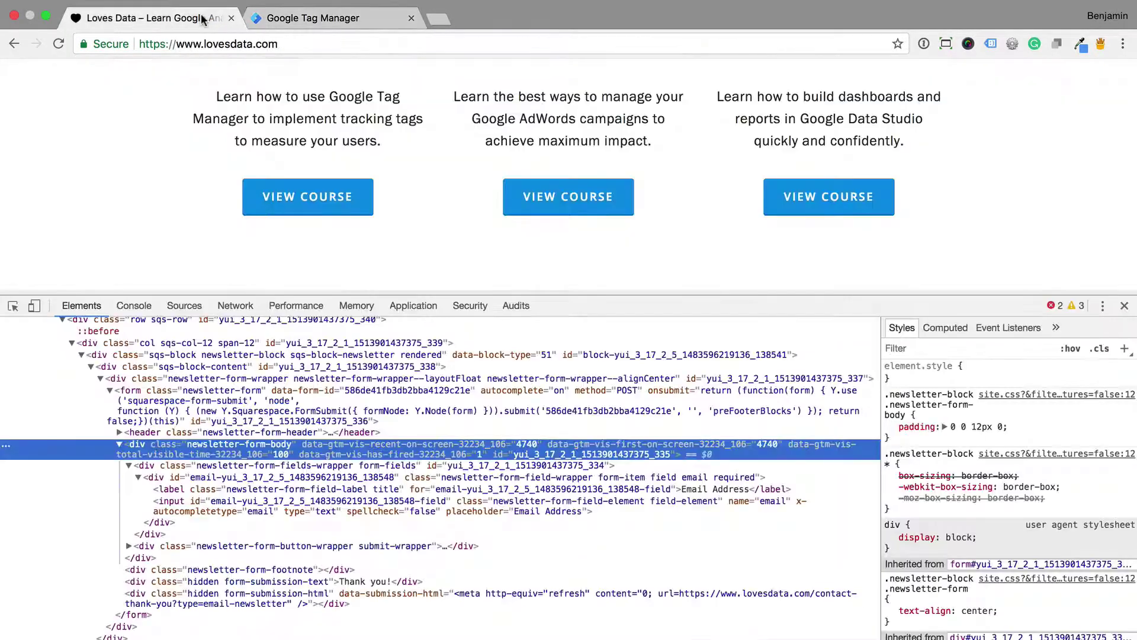
key(super+r)
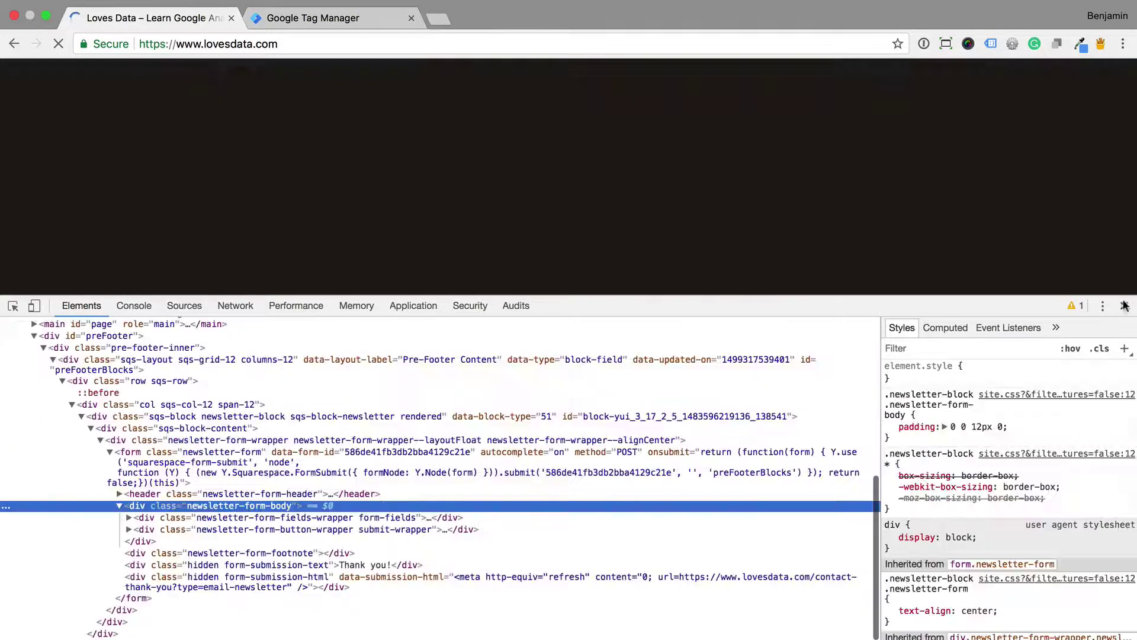
click(1124, 306)
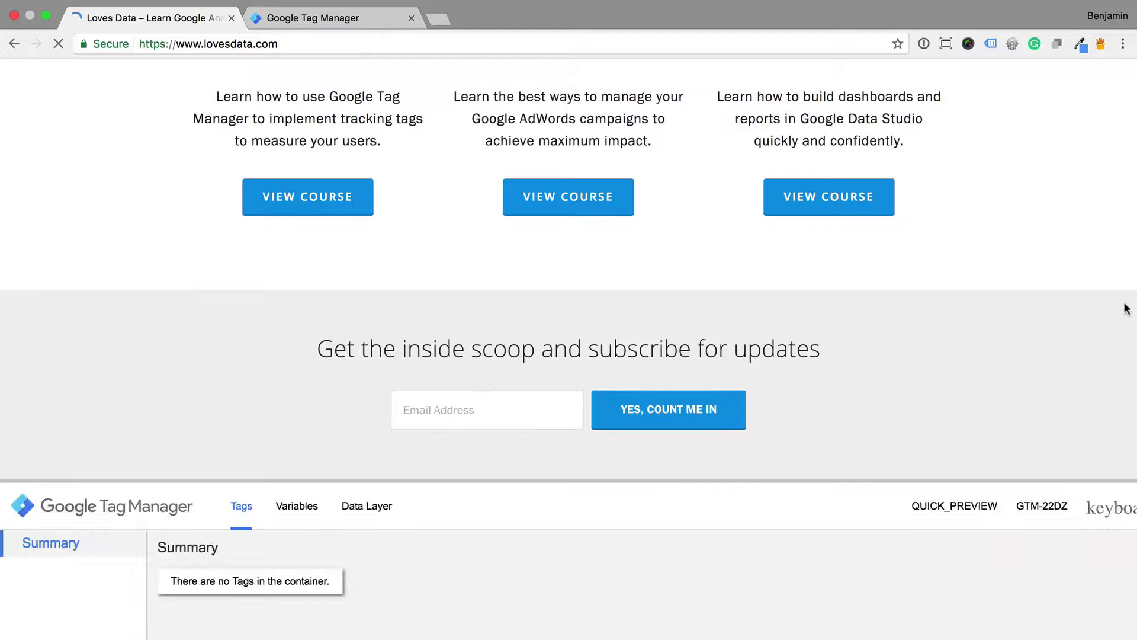
drag(764, 477, 758, 301)
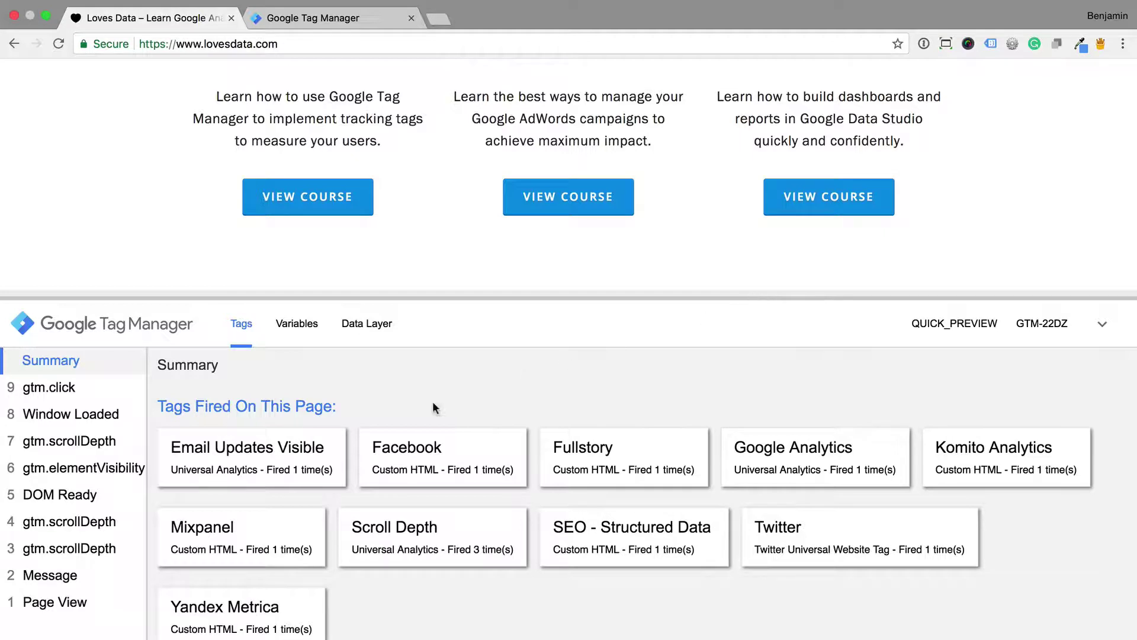
click(335, 456)
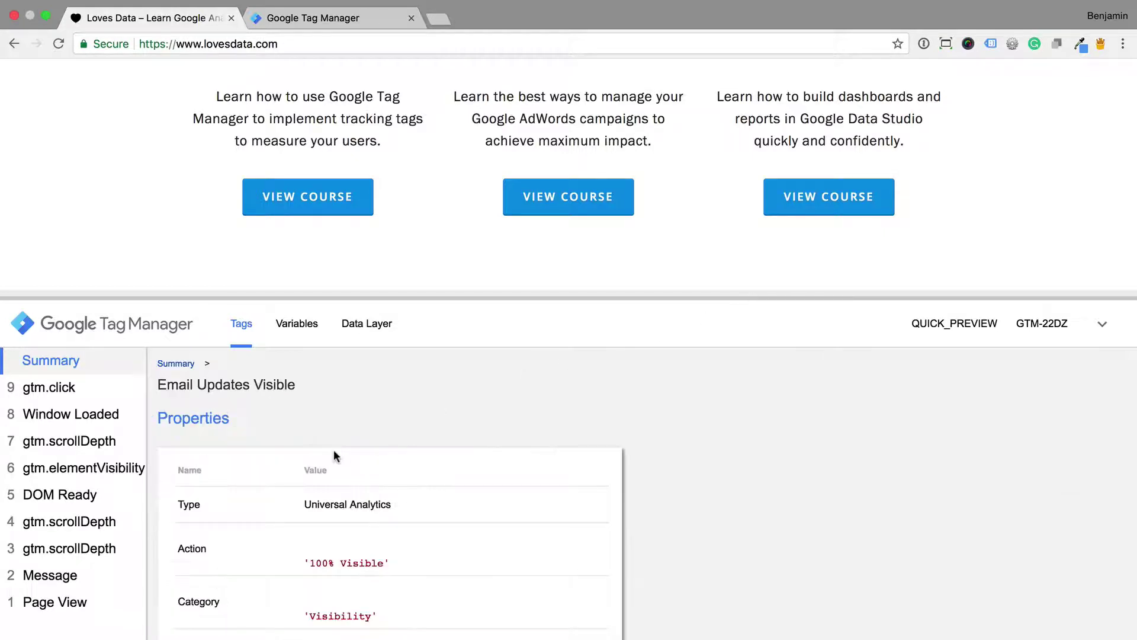
scroll(375, 475, down, 4)
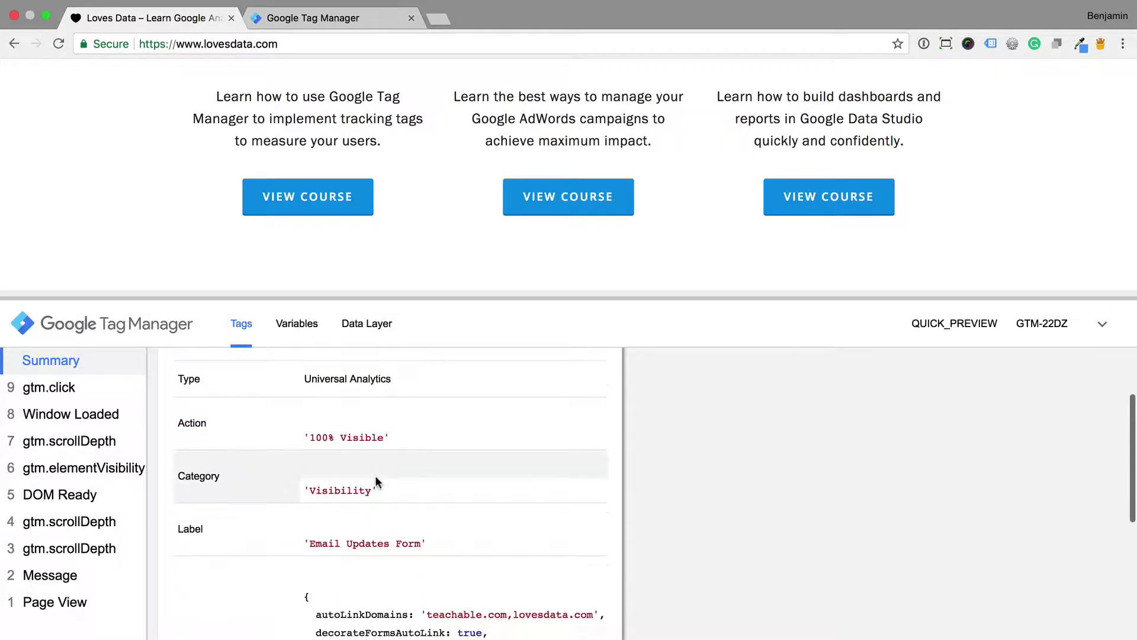